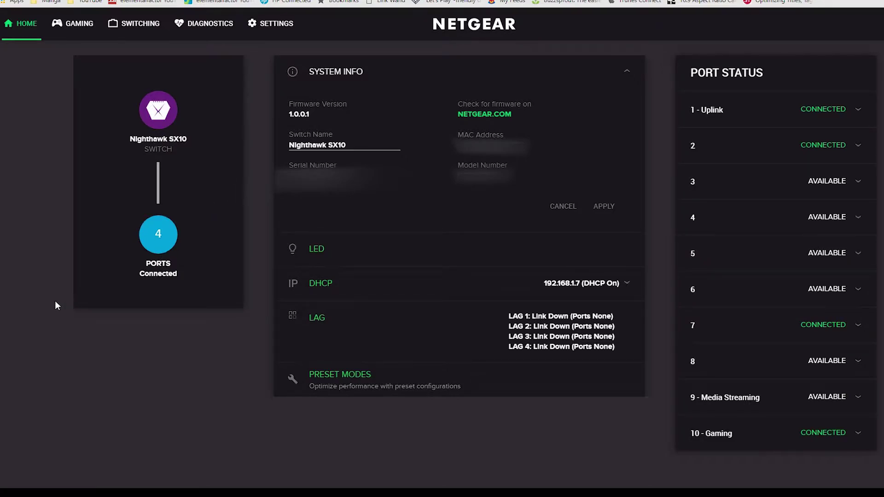
Open the LED settings and check port 1 Uplink: Activity LED toggled off and on, frequency left at High.
{"action": "left_click", "coordinate": [307, 250]}
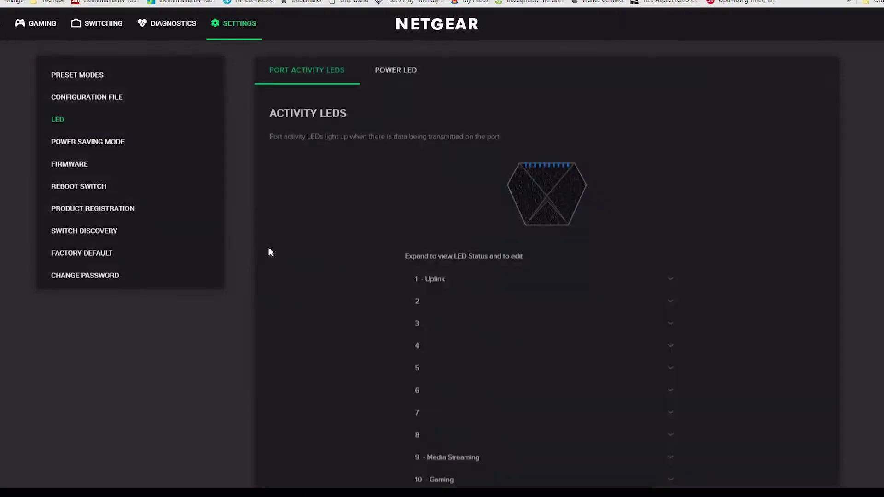
{"action": "left_click", "coordinate": [450, 282]}
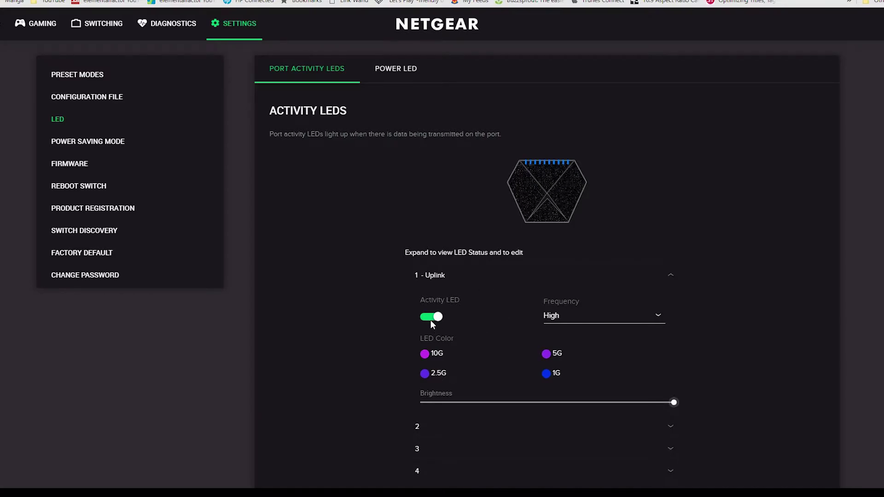
{"action": "left_click", "coordinate": [430, 320]}
{"action": "left_click", "coordinate": [430, 320]}
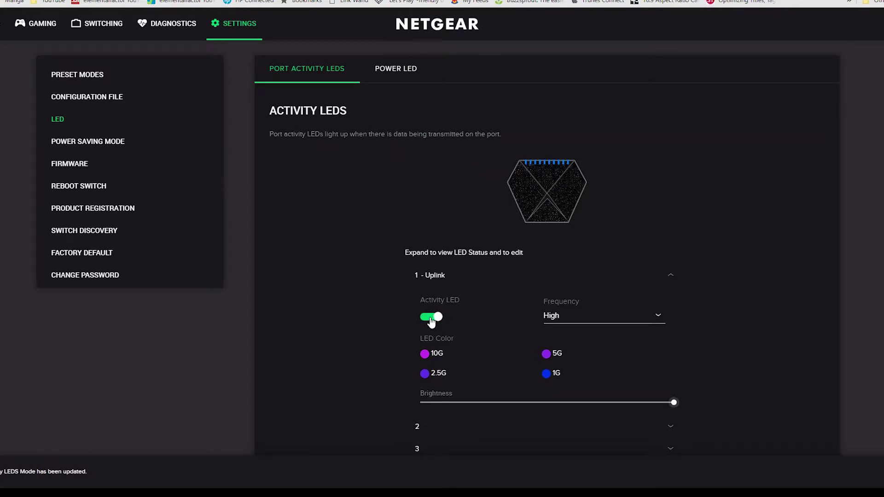
{"action": "left_click", "coordinate": [553, 320]}
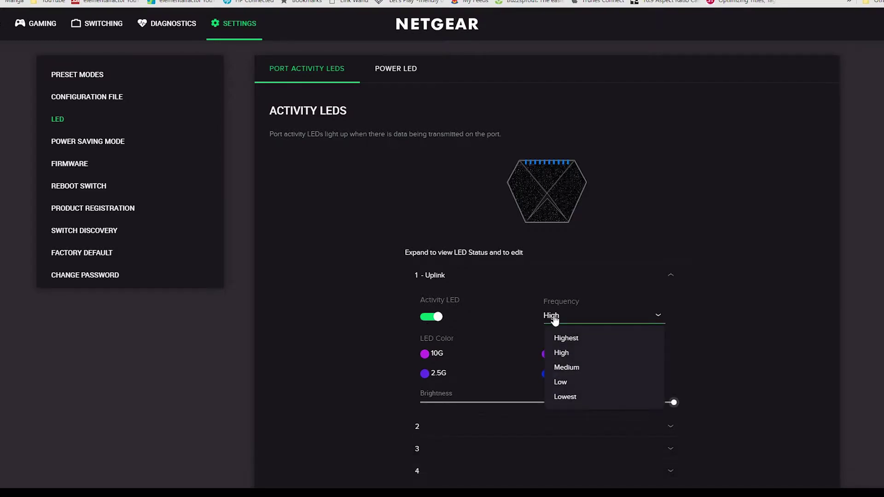
{"action": "left_click", "coordinate": [728, 302]}
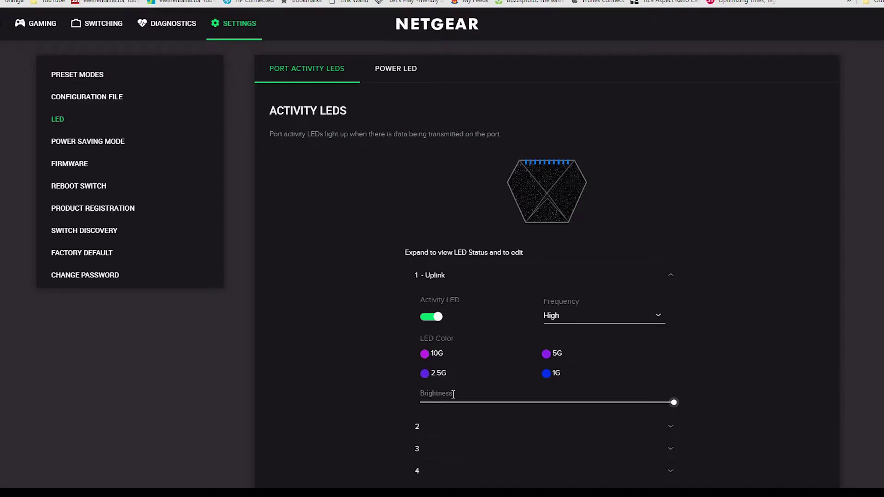
Expand the LED options for ports 2, 3, 4, 9 Media Streaming and 10 Gaming.
{"action": "scroll", "coordinate": [303, 394], "scroll_direction": "down", "scroll_amount": 5}
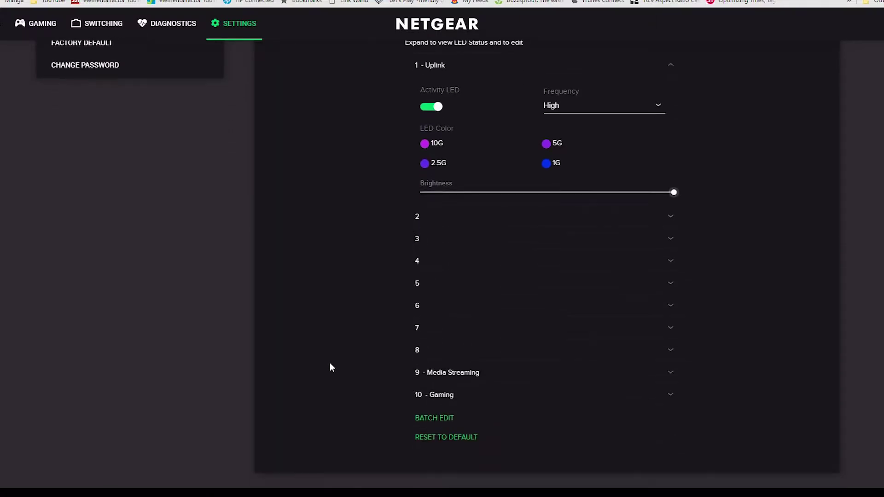
{"action": "left_click", "coordinate": [441, 211]}
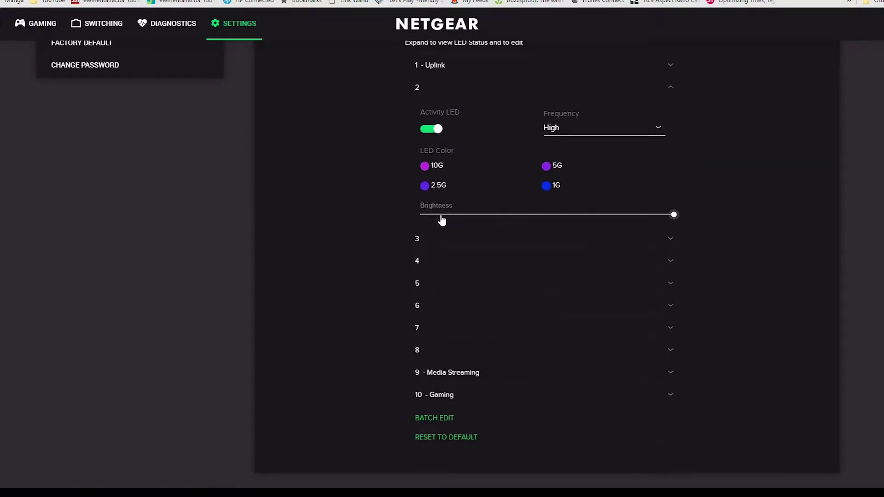
{"action": "left_click", "coordinate": [451, 238]}
{"action": "left_click", "coordinate": [483, 258]}
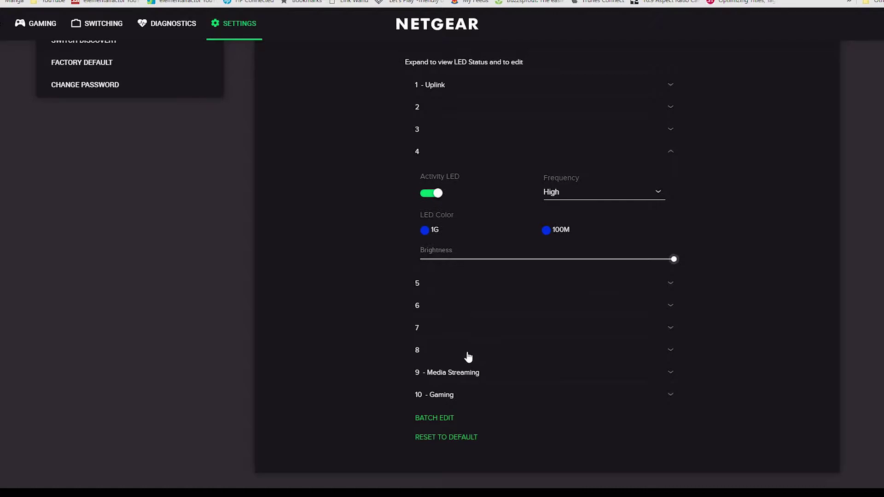
{"action": "left_click", "coordinate": [467, 379]}
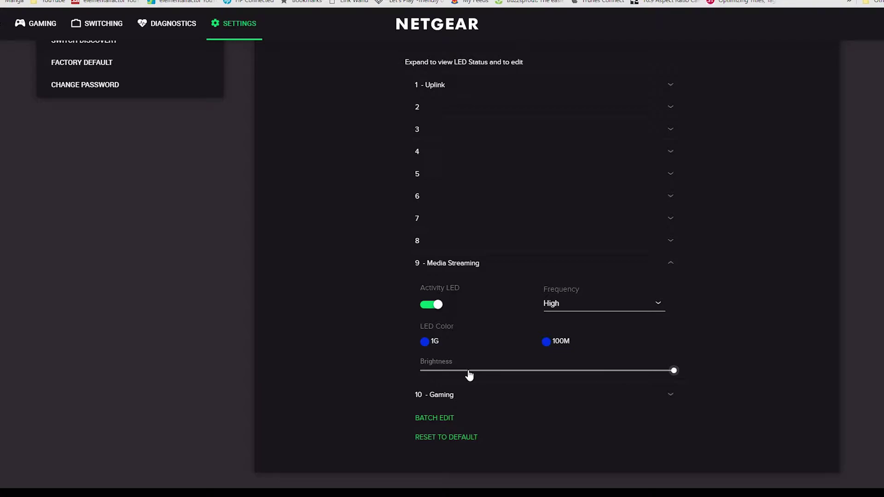
{"action": "left_click", "coordinate": [424, 403]}
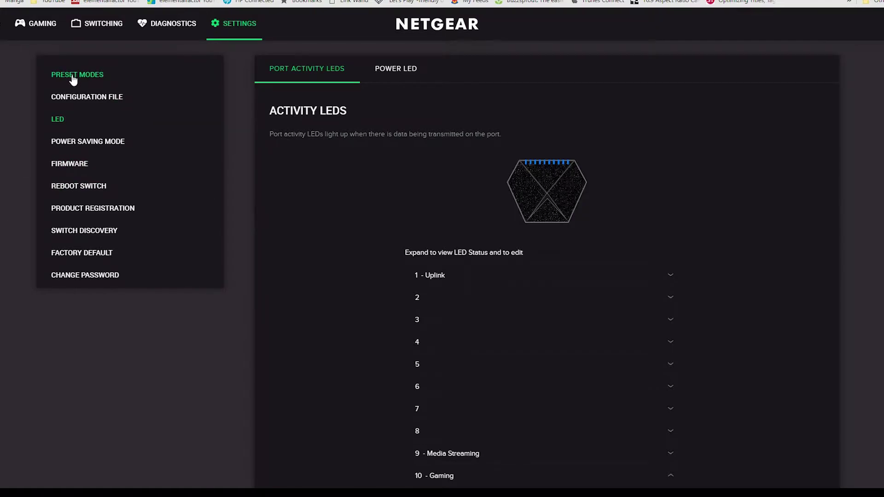
Browse the Power Saving Mode, Firmware, Reboot Switch, Switch Discovery and Factory Default pages.
{"action": "left_click", "coordinate": [107, 146]}
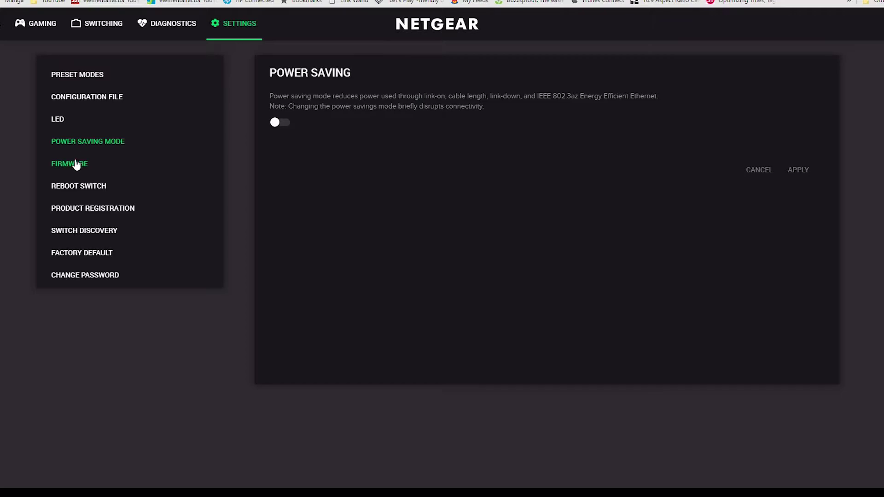
{"action": "left_click", "coordinate": [63, 171]}
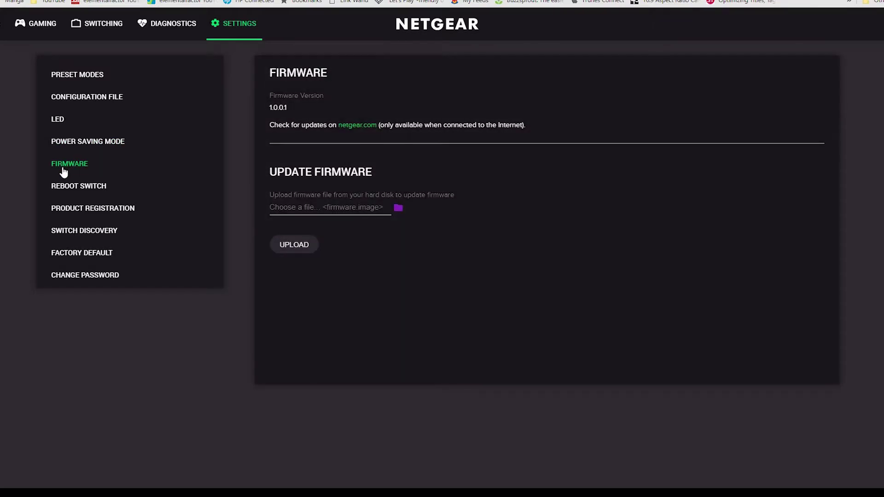
{"action": "left_click", "coordinate": [69, 188]}
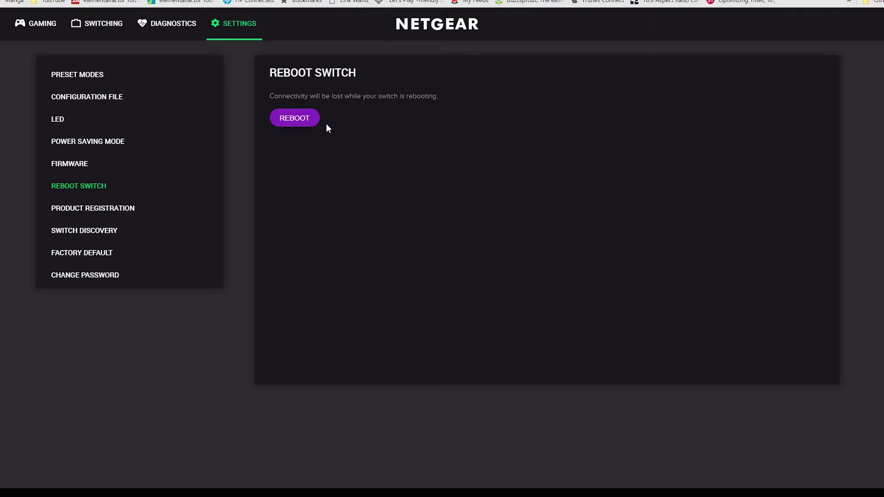
{"action": "left_click", "coordinate": [91, 234]}
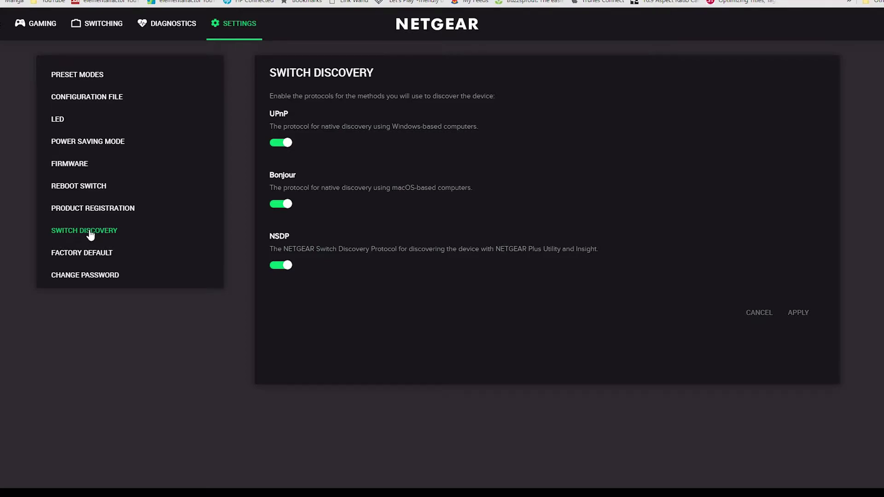
{"action": "left_click", "coordinate": [90, 260]}
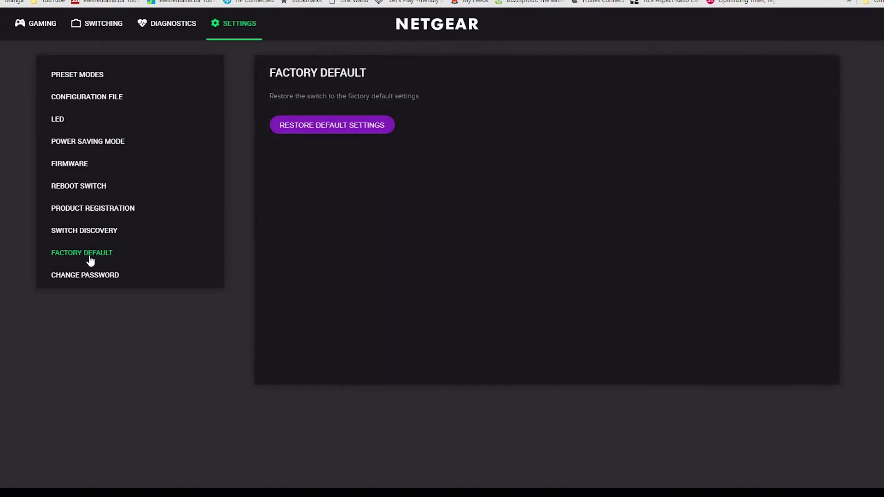
View the Preset Modes page, then return to the Home overview showing 4 ports connected.
{"action": "left_click", "coordinate": [71, 82]}
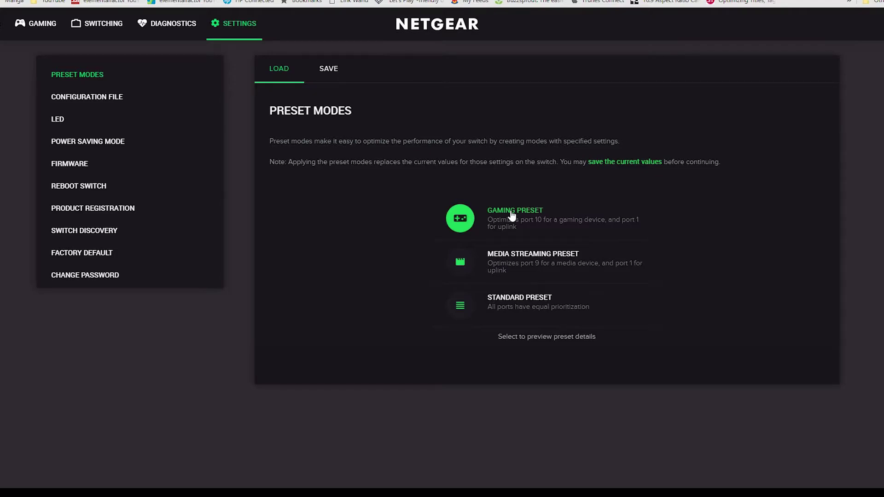
{"action": "left_click", "coordinate": [97, 23]}
{"action": "left_click", "coordinate": [53, 25]}
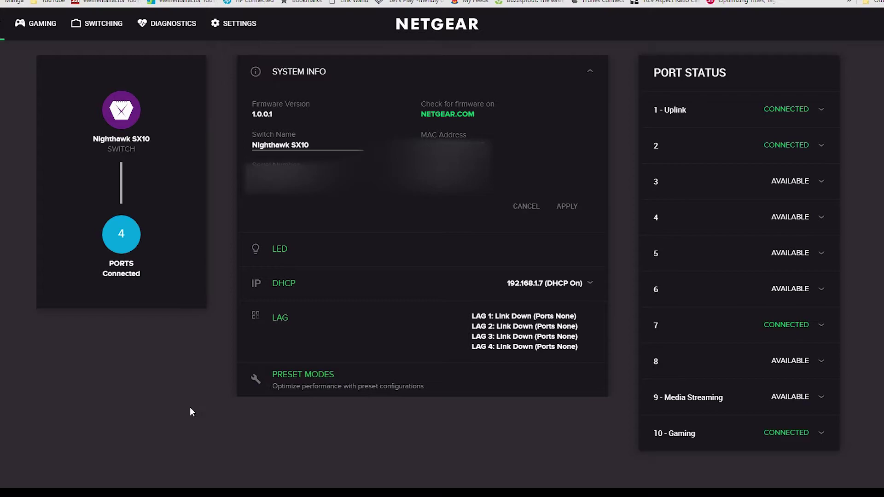
Show the last hour on the gaming download and upload timelines and cap port 1 download near 260 Mbit/s.
{"action": "left_click", "coordinate": [26, 24]}
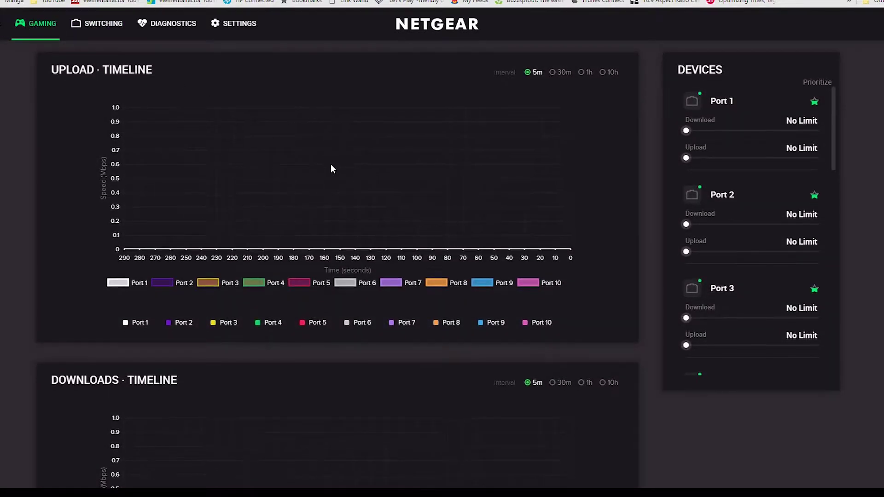
{"action": "scroll", "coordinate": [331, 165], "scroll_direction": "down", "scroll_amount": 2}
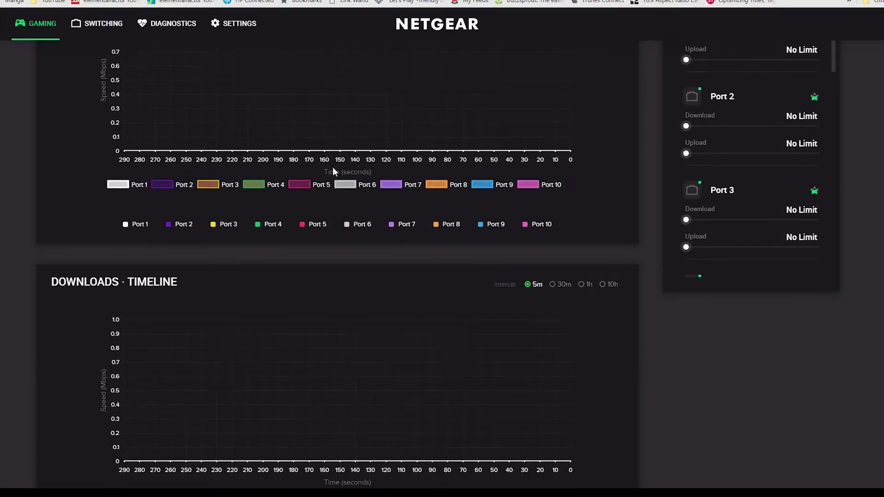
{"action": "left_click", "coordinate": [583, 286]}
{"action": "scroll", "coordinate": [499, 262], "scroll_direction": "up", "scroll_amount": 2}
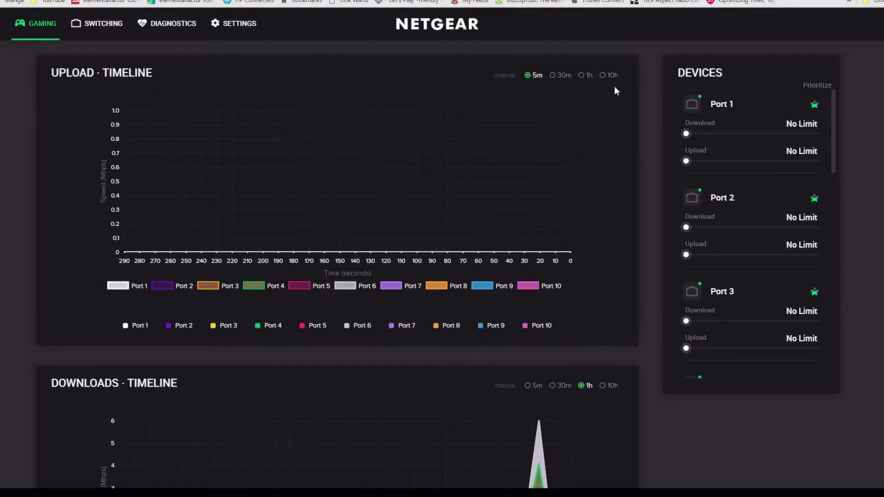
{"action": "left_click", "coordinate": [584, 75]}
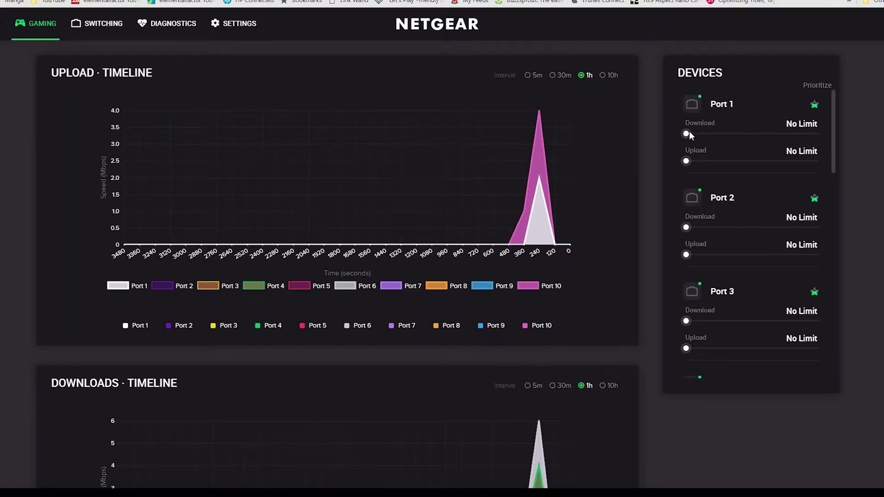
{"action": "mouse_move", "coordinate": [689, 132]}
{"action": "left_mouse_down"}
{"action": "mouse_move", "coordinate": [767, 133]}
{"action": "mouse_move", "coordinate": [686, 134]}
{"action": "left_mouse_up"}
Switch the upload timeline through last 5 minutes, last hour, then last 10 hours.
{"action": "left_click", "coordinate": [528, 76]}
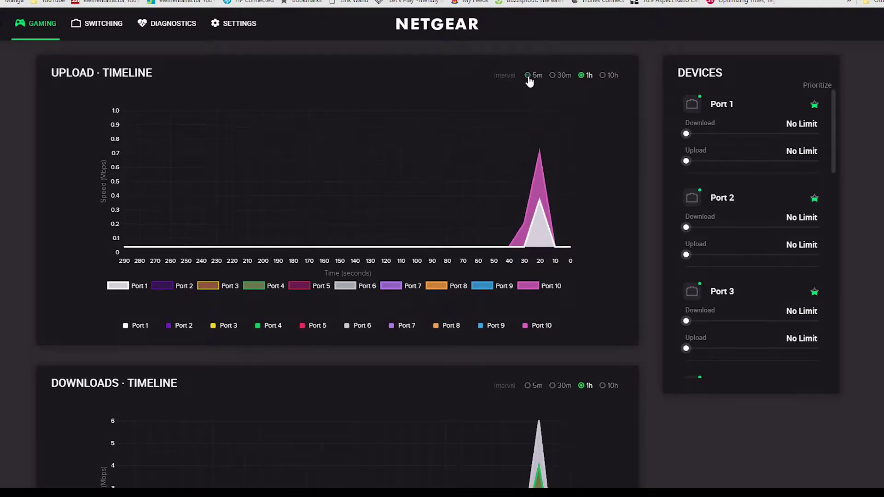
{"action": "left_click", "coordinate": [582, 77]}
{"action": "left_click", "coordinate": [602, 77]}
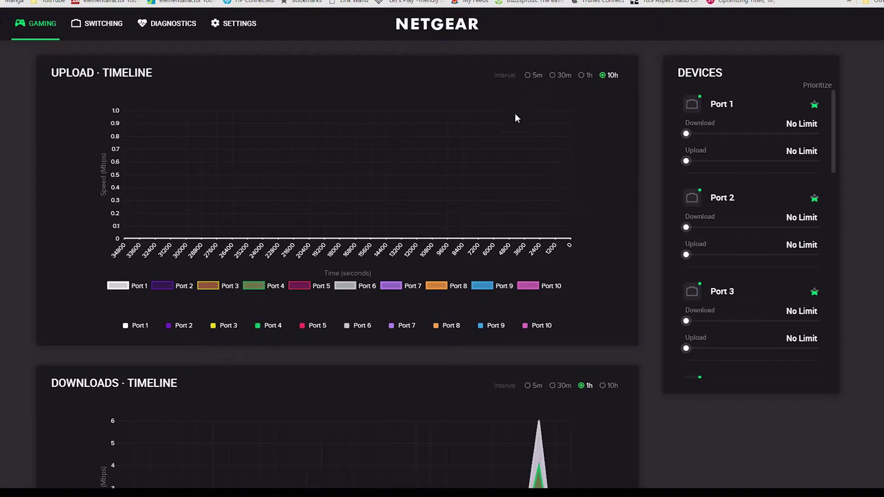
Hide Ports 1, 3, 4, 5 and 6 from the downloads timeline, then go to Switching QoS.
{"action": "scroll", "coordinate": [506, 141], "scroll_direction": "down", "scroll_amount": 3}
{"action": "scroll", "coordinate": [342, 184], "scroll_direction": "down", "scroll_amount": 1}
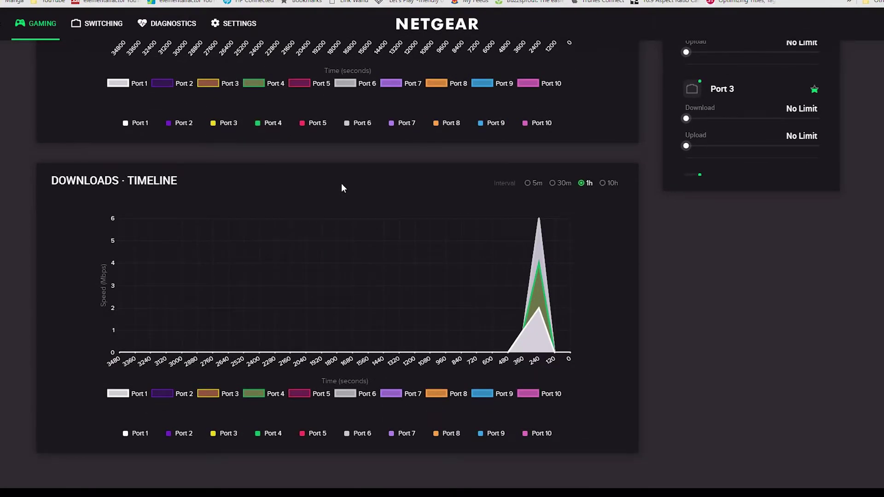
{"action": "left_click", "coordinate": [123, 395]}
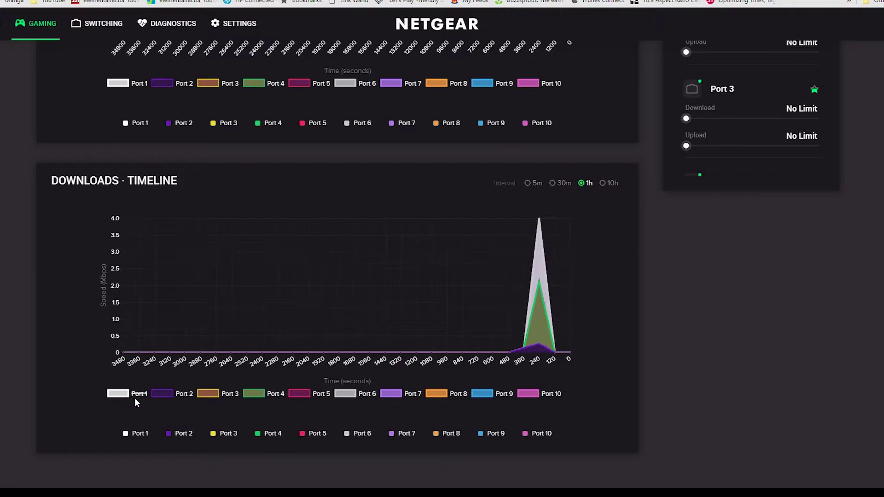
{"action": "left_click", "coordinate": [212, 392]}
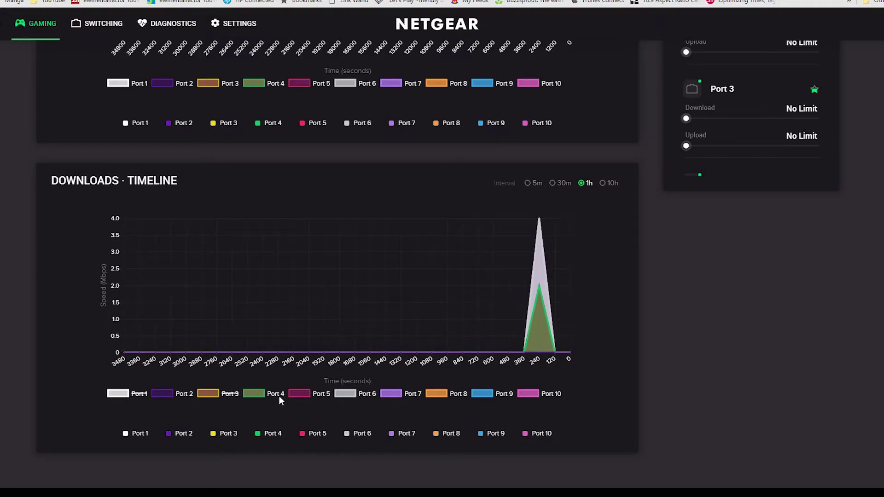
{"action": "left_click", "coordinate": [279, 398]}
{"action": "left_click", "coordinate": [324, 395]}
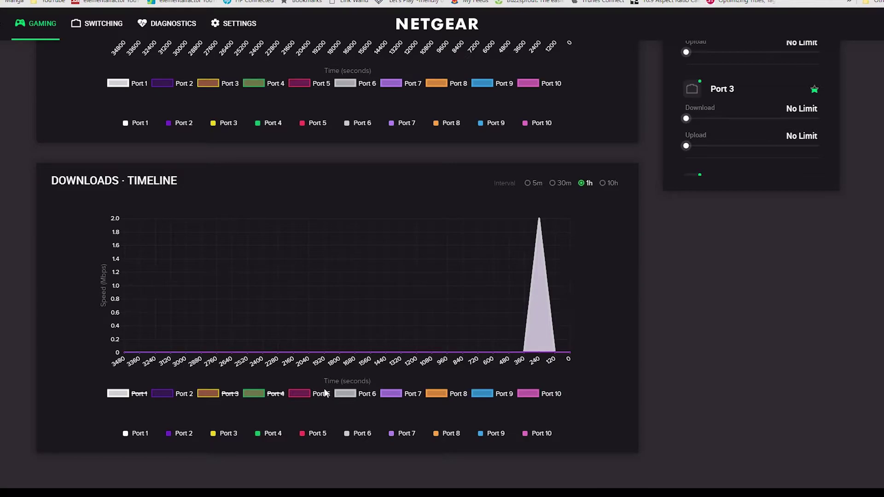
{"action": "left_click", "coordinate": [353, 397]}
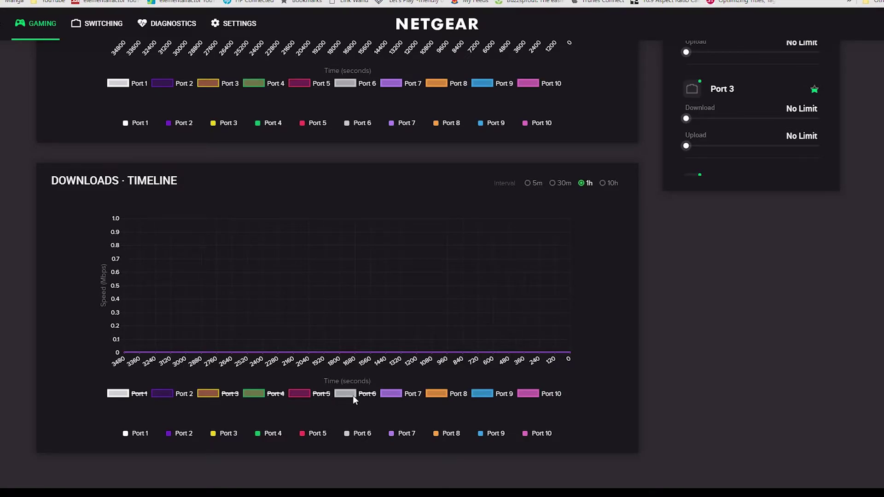
{"action": "scroll", "coordinate": [353, 396], "scroll_direction": "up", "scroll_amount": 5}
{"action": "left_click", "coordinate": [93, 32]}
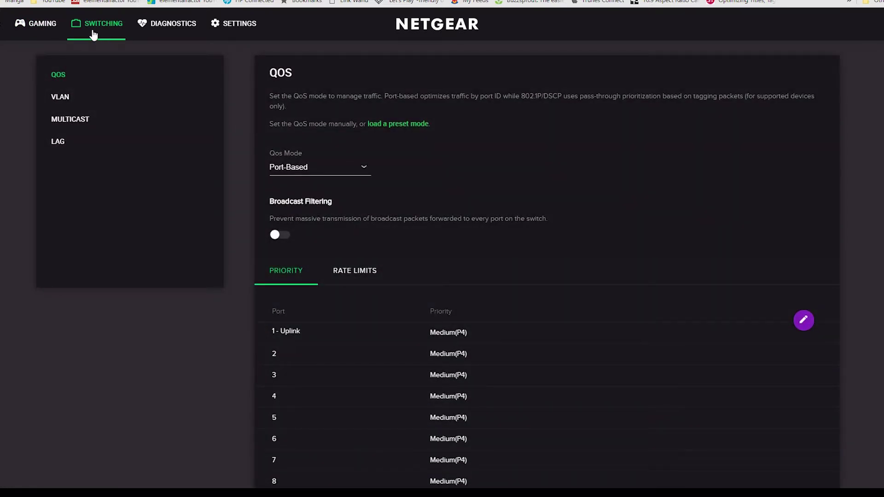
Step through the VLAN and Multicast pages, ending on LAG with LAG 1 disabled and unassigned.
{"action": "scroll", "coordinate": [440, 347], "scroll_direction": "down", "scroll_amount": 2}
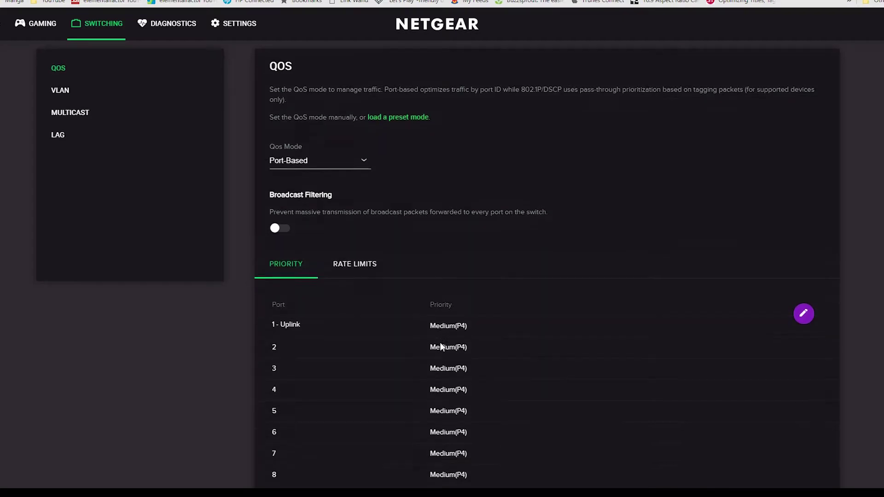
{"action": "scroll", "coordinate": [440, 341], "scroll_direction": "up", "scroll_amount": 2}
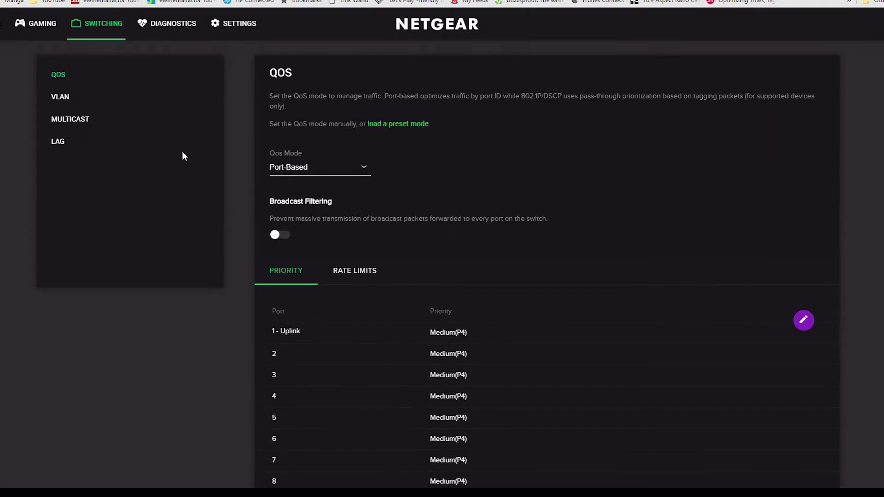
{"action": "left_click", "coordinate": [68, 99]}
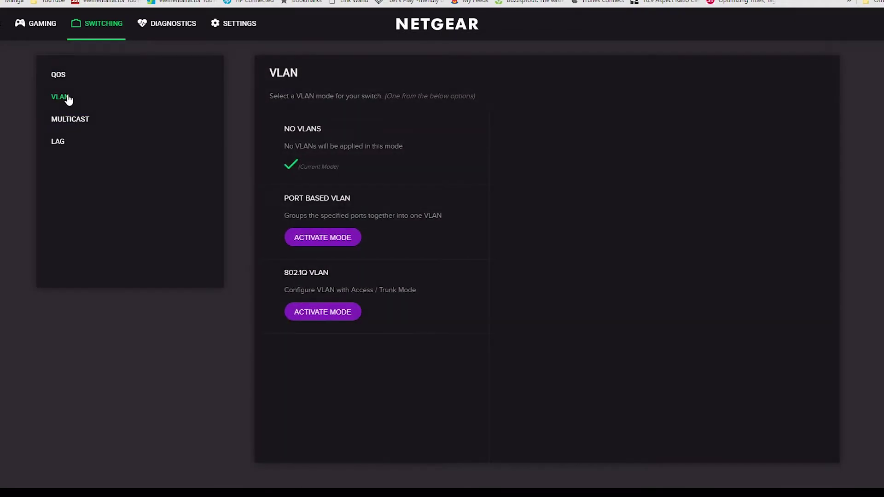
{"action": "left_click", "coordinate": [61, 120]}
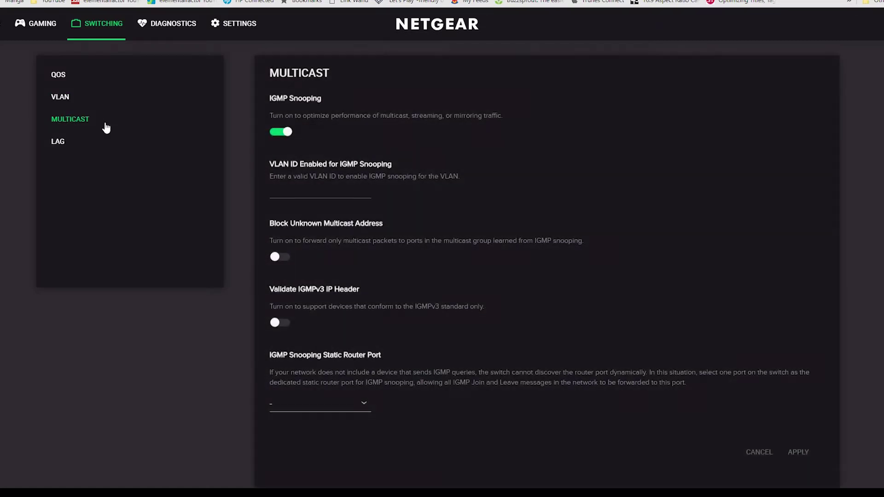
{"action": "left_click", "coordinate": [59, 142]}
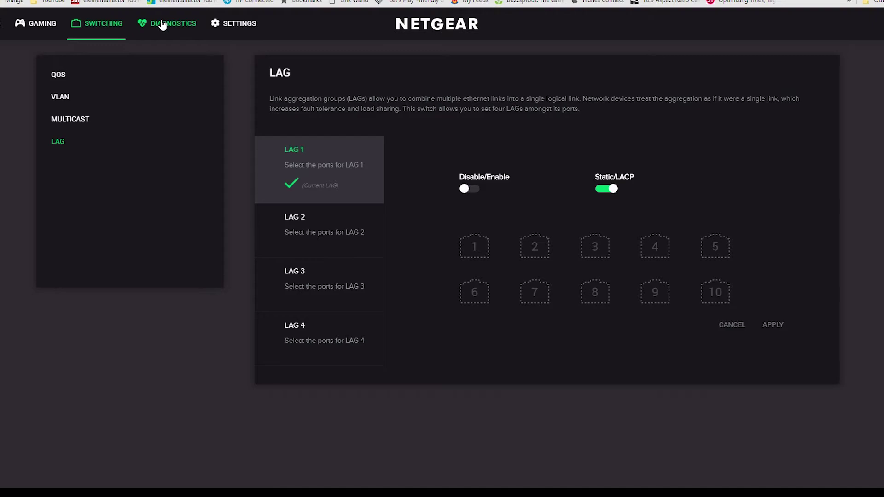
Select all ten ports 1–10 on the Diagnostics Cable Test page and run the test.
{"action": "left_click", "coordinate": [162, 25]}
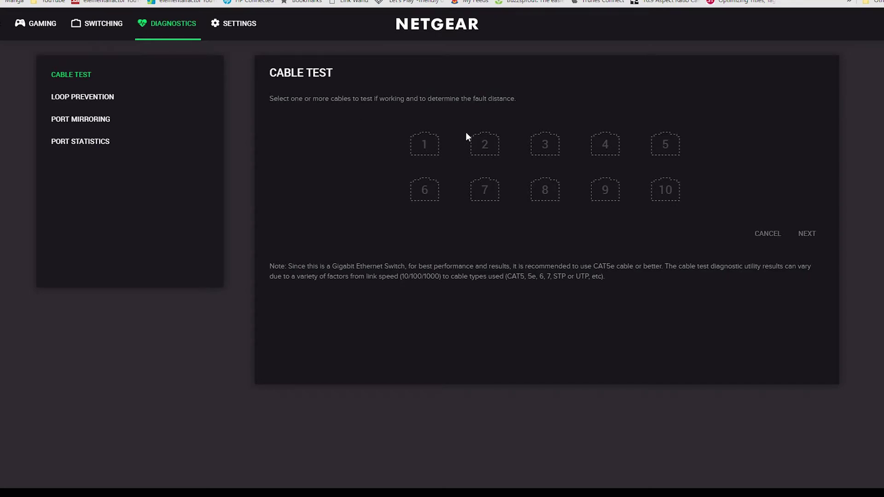
{"action": "left_click", "coordinate": [426, 142]}
{"action": "left_click", "coordinate": [428, 189]}
{"action": "left_click", "coordinate": [478, 145]}
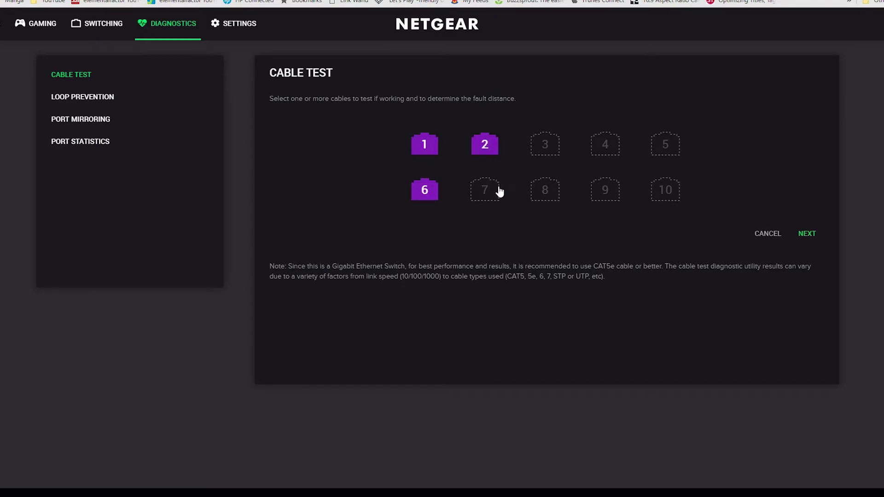
{"action": "left_click", "coordinate": [501, 191]}
{"action": "left_click", "coordinate": [546, 144]}
{"action": "left_click", "coordinate": [547, 189]}
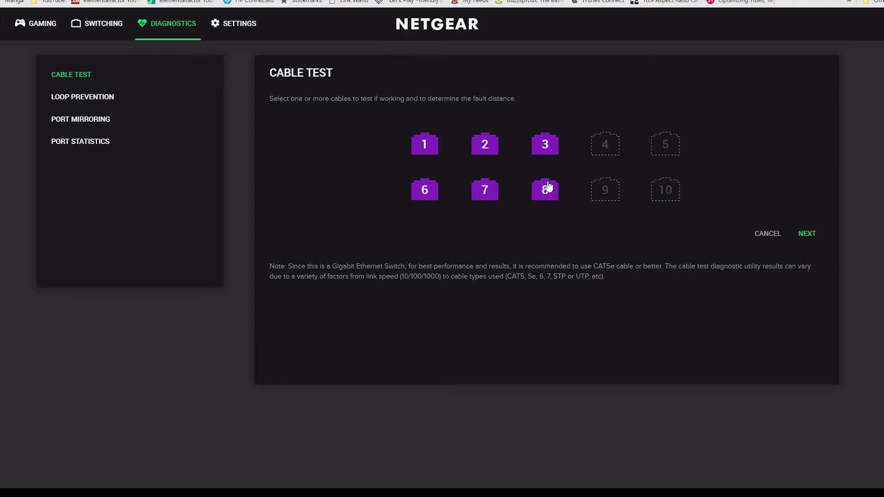
{"action": "left_click", "coordinate": [603, 146]}
{"action": "left_click", "coordinate": [606, 188]}
{"action": "left_click", "coordinate": [668, 143]}
{"action": "left_click", "coordinate": [667, 190]}
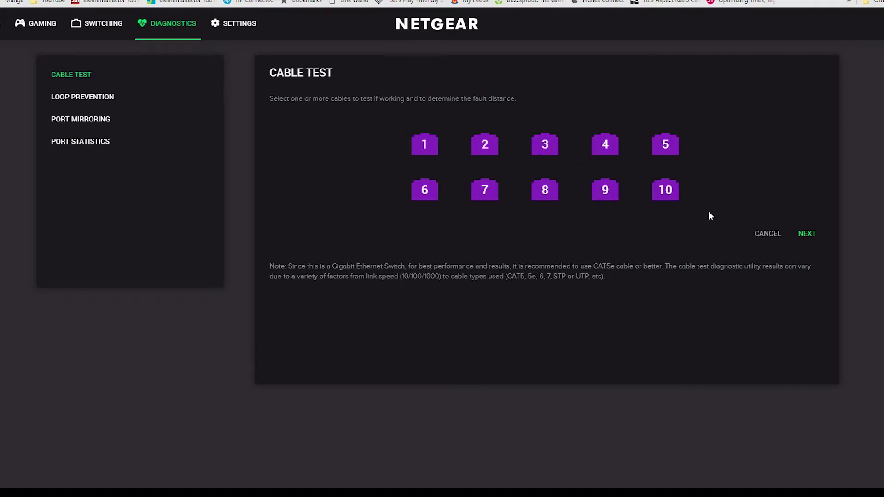
{"action": "left_click", "coordinate": [802, 235]}
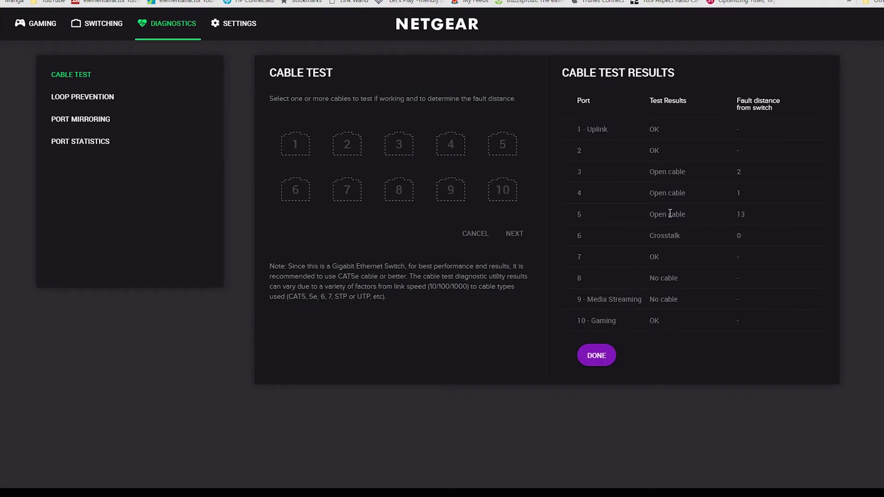
View Loop Prevention, Port Mirroring, Port Statistics and Settings, then reopen a cleared Cable Test page.
{"action": "left_click", "coordinate": [114, 98]}
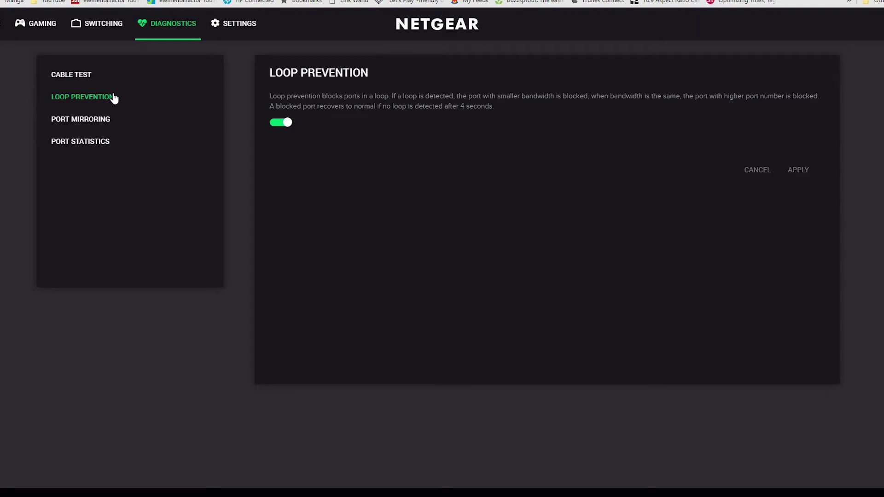
{"action": "left_click", "coordinate": [80, 129]}
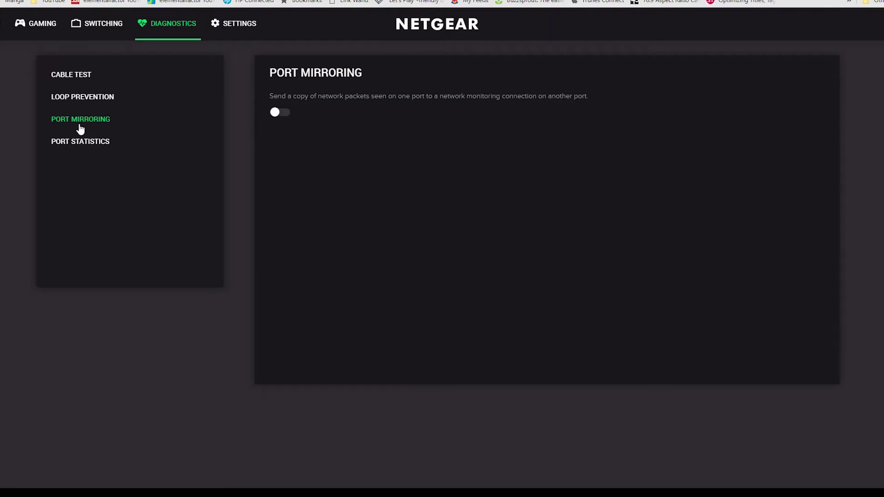
{"action": "left_click", "coordinate": [92, 143]}
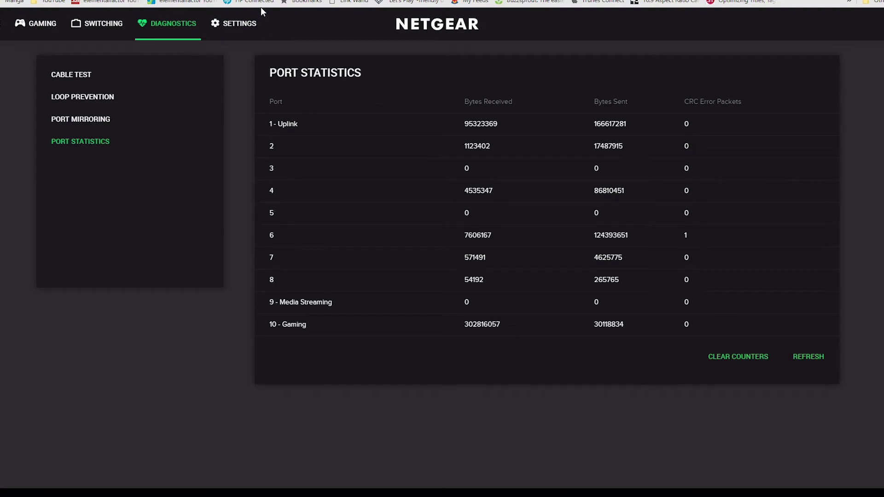
{"action": "left_click", "coordinate": [228, 23]}
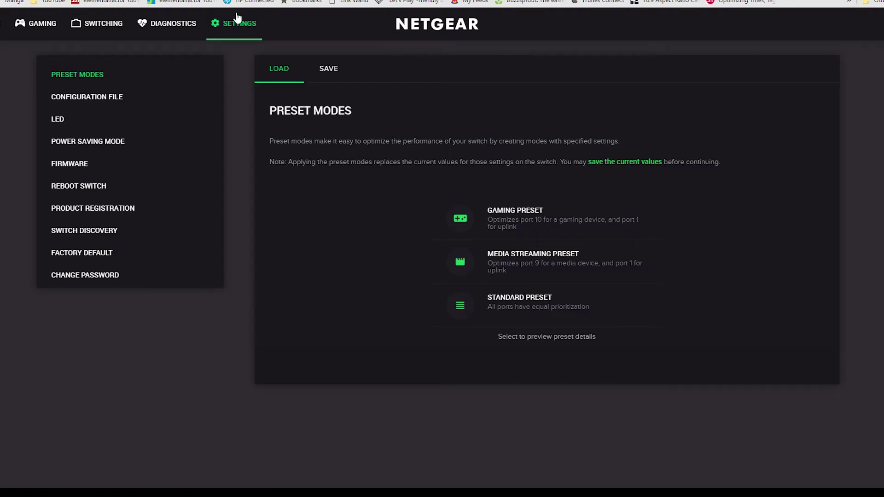
{"action": "left_click", "coordinate": [188, 27]}
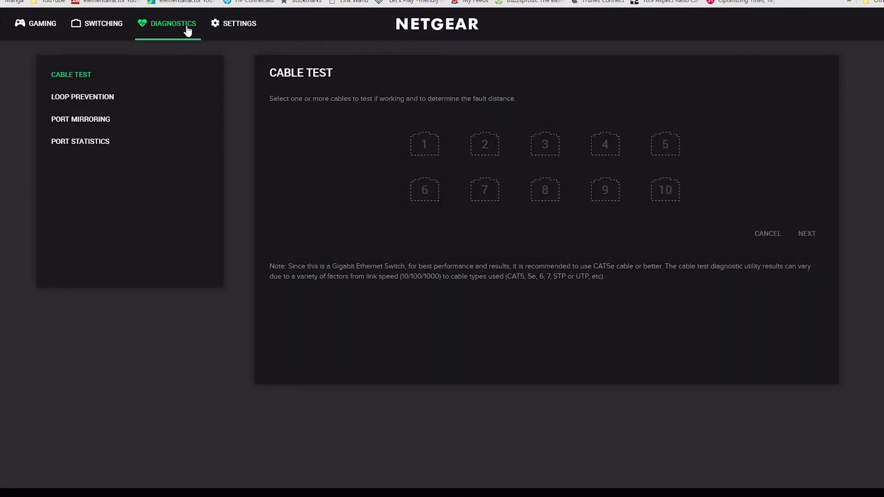